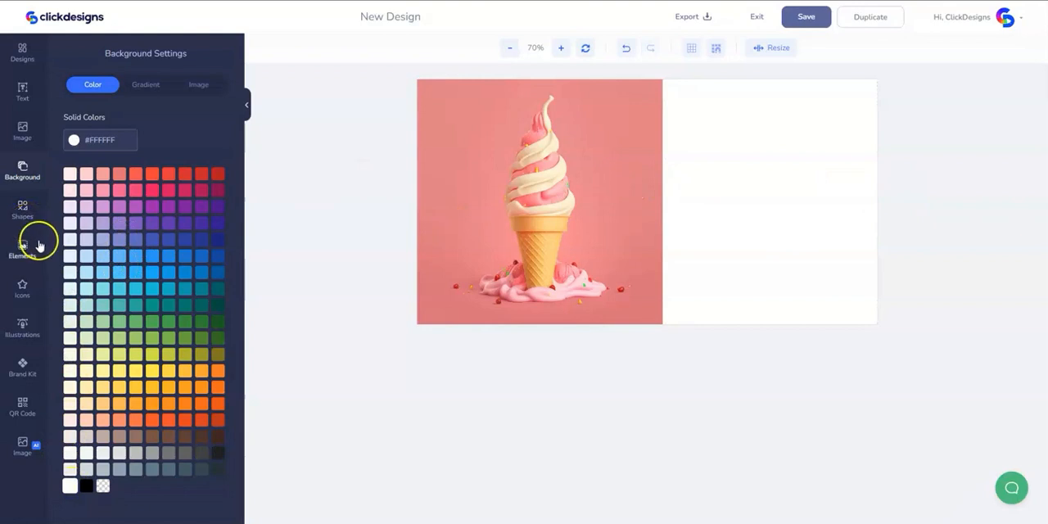
- Browse the full Basic Shapes collection for thin rectangular and square outlines suitable as a border
{"action": "left_click", "coordinate": [29, 217]}
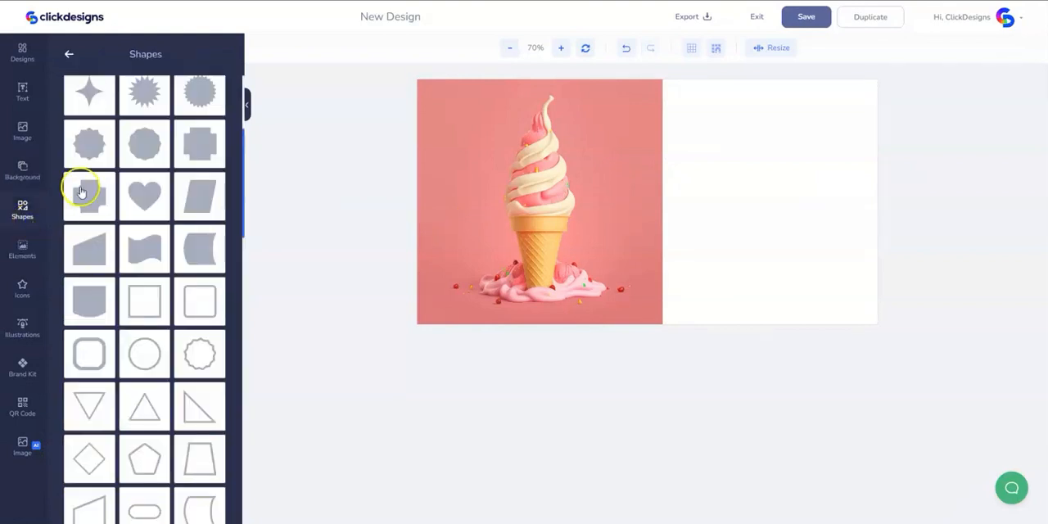
{"action": "left_click", "coordinate": [69, 54]}
{"action": "scroll", "coordinate": [123, 261], "scroll_direction": "up", "scroll_amount": 2}
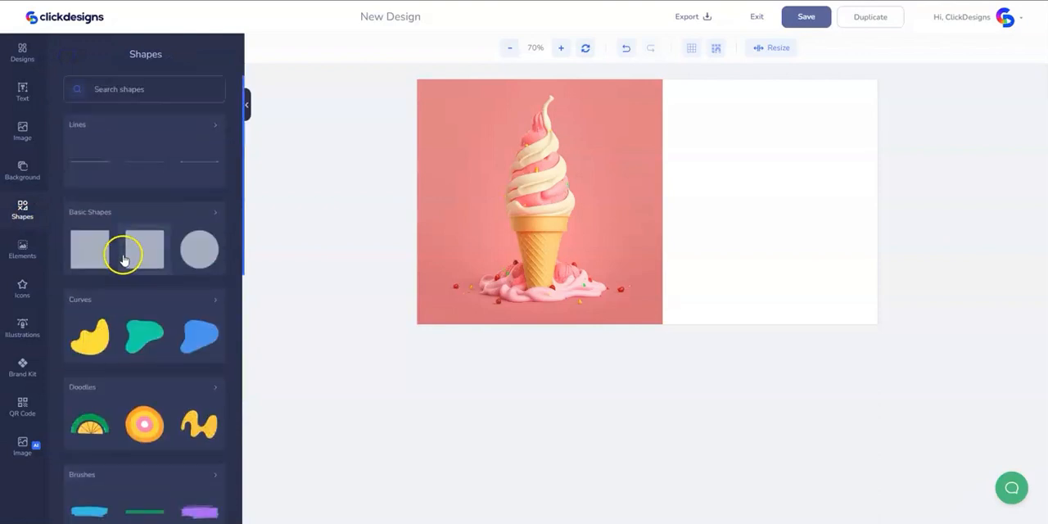
{"action": "left_click", "coordinate": [121, 214]}
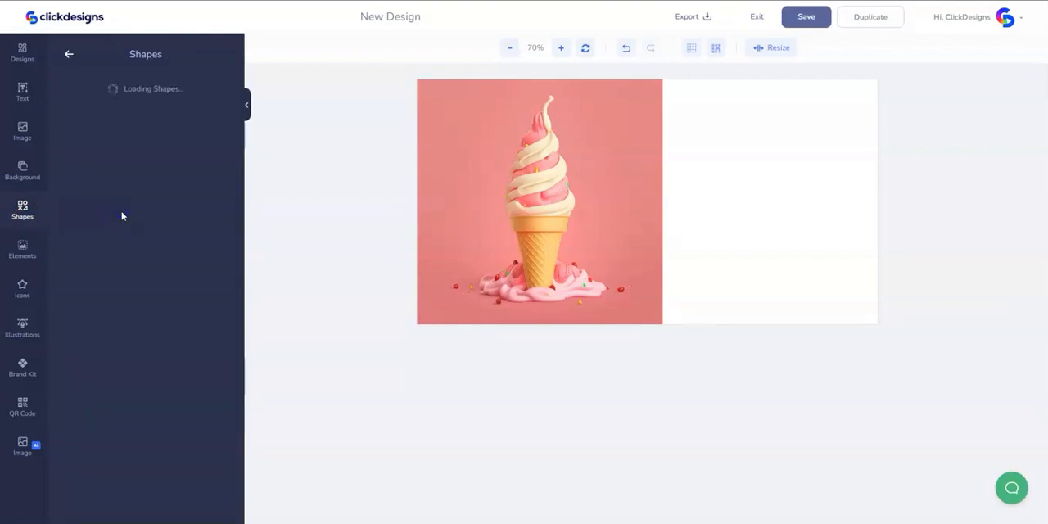
{"action": "scroll", "coordinate": [190, 242], "scroll_direction": "down", "scroll_amount": 10}
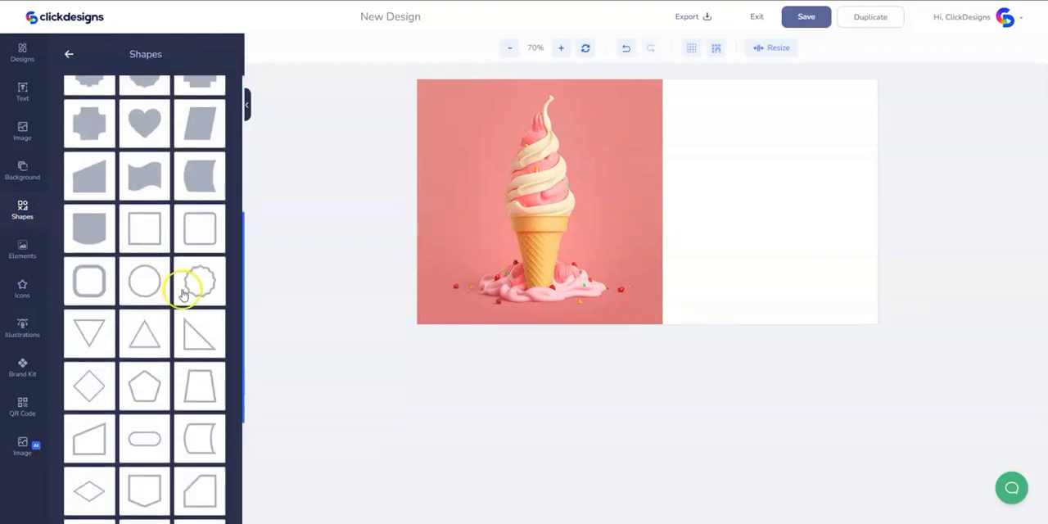
{"action": "left_click", "coordinate": [144, 483]}
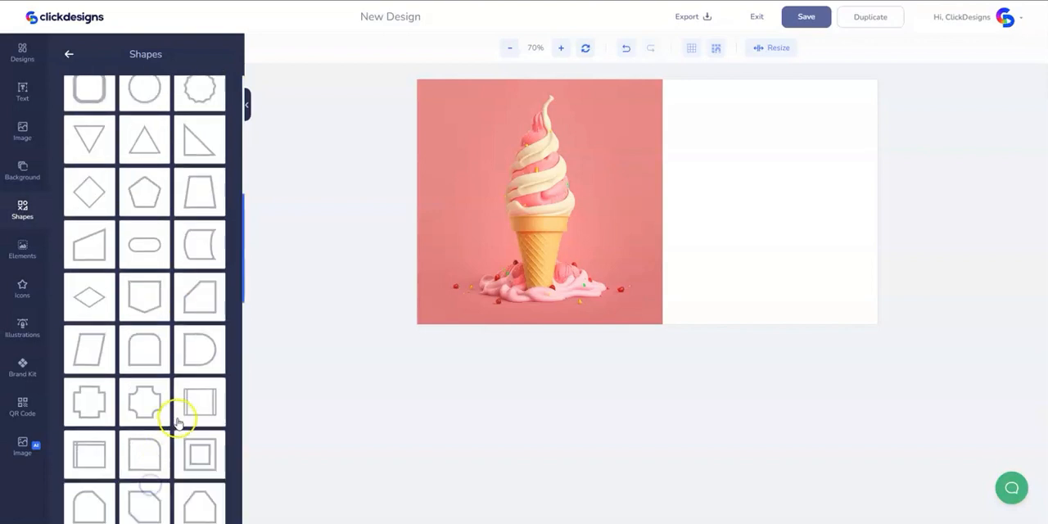
{"action": "scroll", "coordinate": [200, 349], "scroll_direction": "down", "scroll_amount": 3}
{"action": "scroll", "coordinate": [200, 350], "scroll_direction": "down", "scroll_amount": 5}
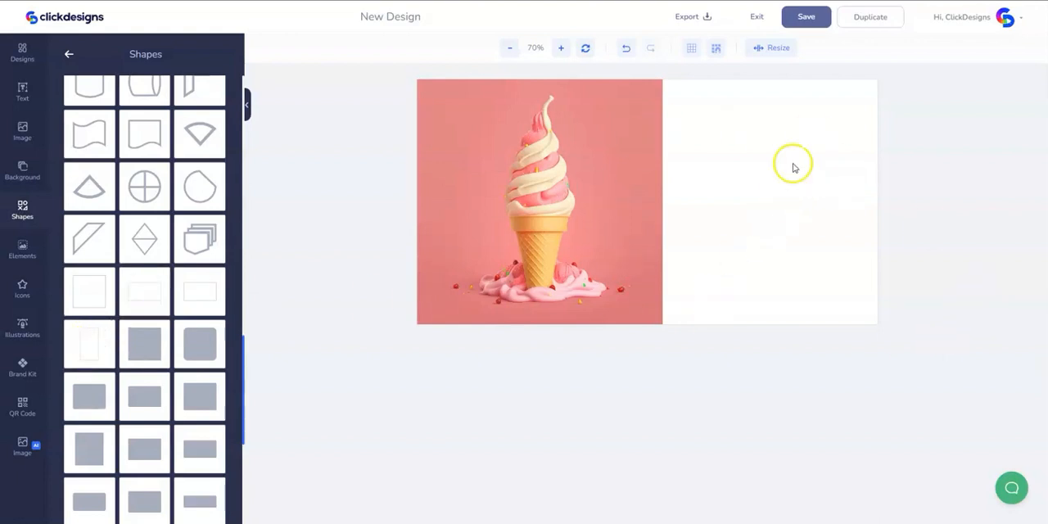
- Check the canvas width and height in the resize settings without changing them
{"action": "left_click", "coordinate": [560, 49]}
{"action": "left_click", "coordinate": [561, 49]}
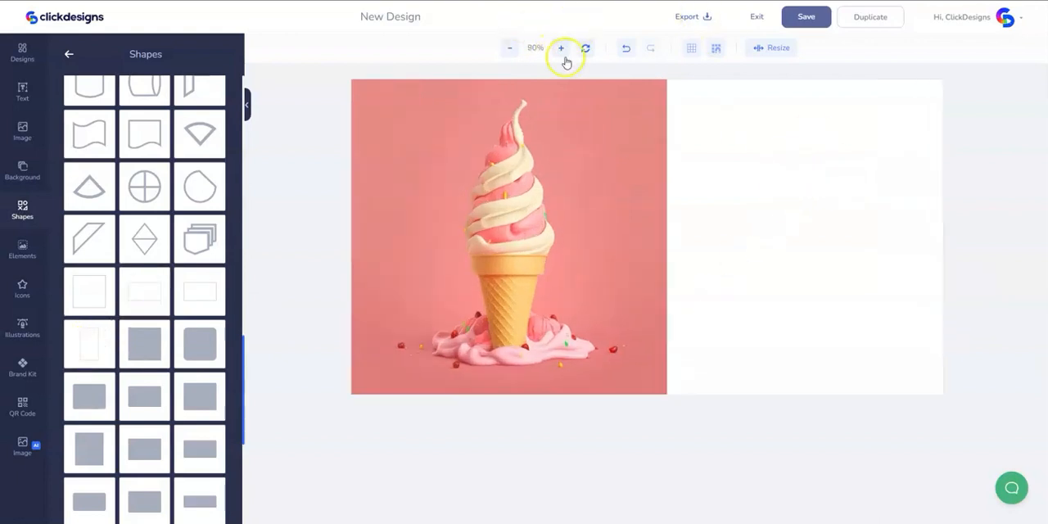
{"action": "left_click", "coordinate": [761, 46]}
{"action": "left_click", "coordinate": [727, 84]}
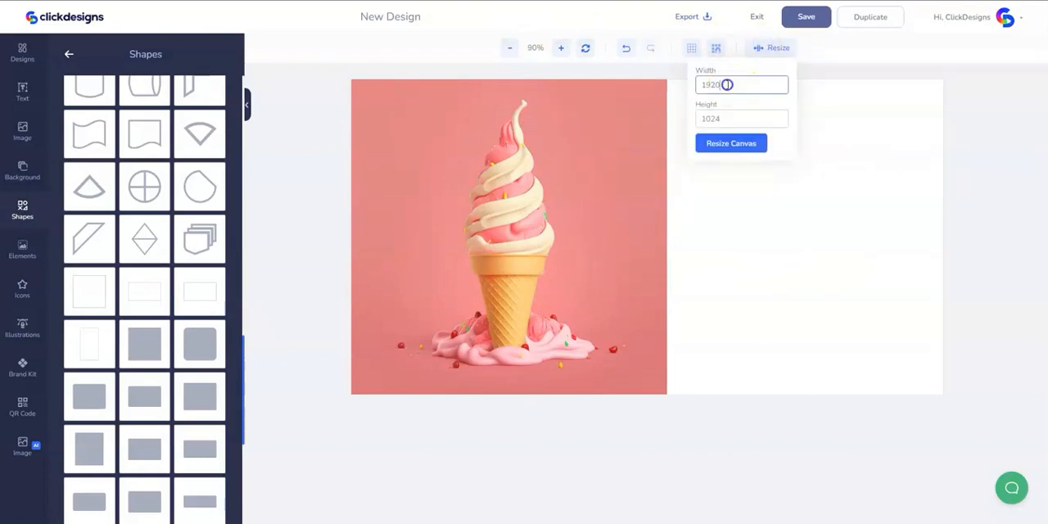
{"action": "left_click", "coordinate": [708, 119]}
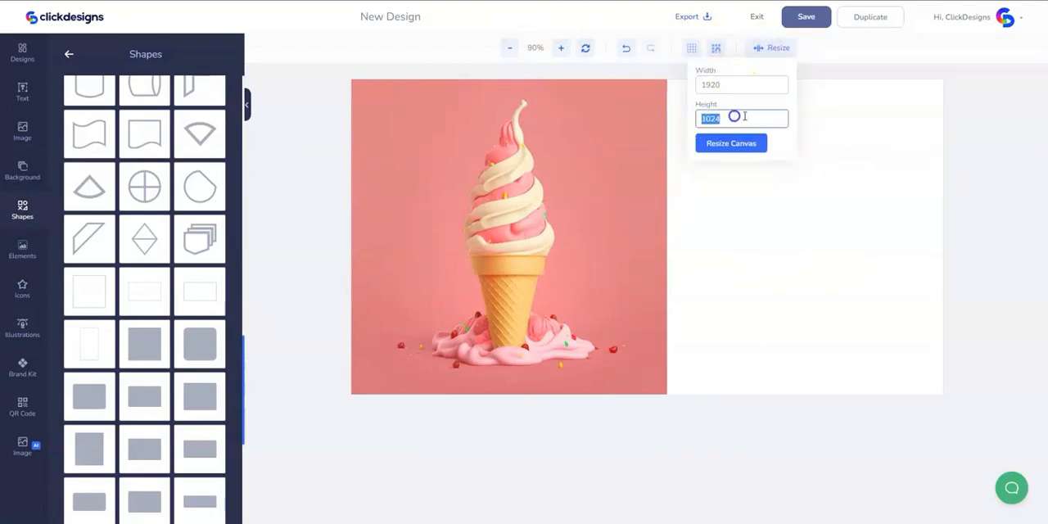
{"action": "left_click", "coordinate": [784, 301]}
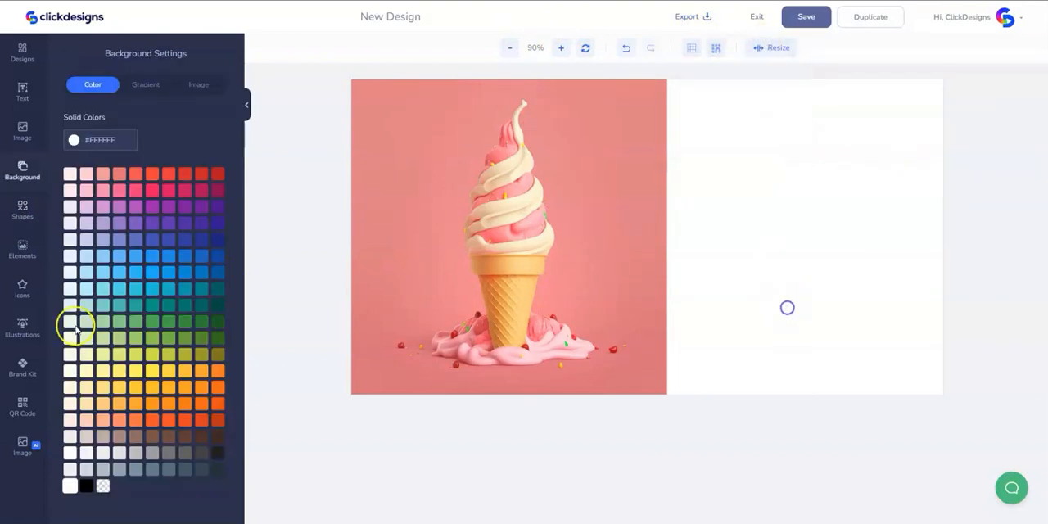
- Add the wide rectangular outline shape to the design and stretch it to frame the entire canvas
{"action": "left_click", "coordinate": [28, 208]}
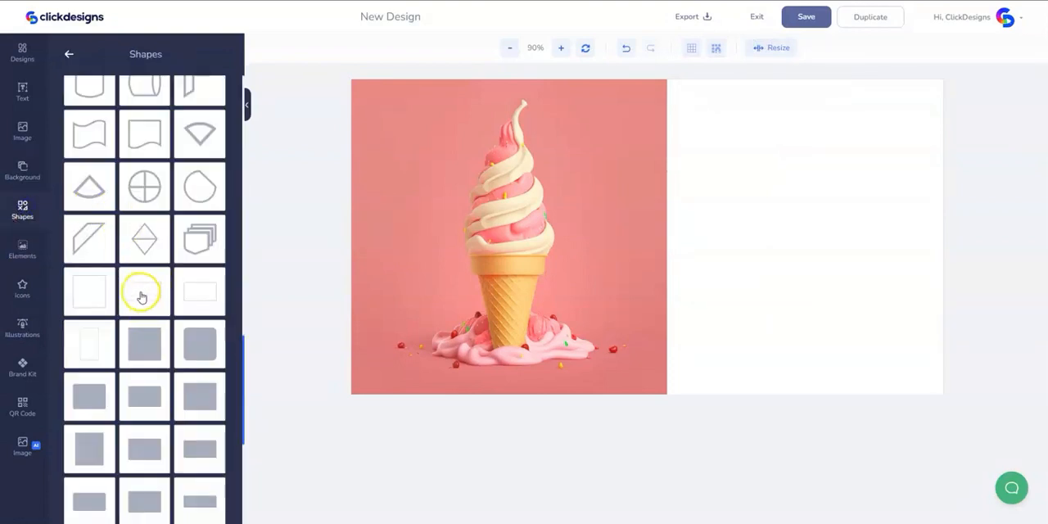
{"action": "left_click_drag", "start_coordinate": [643, 238], "coordinate": [459, 137]}
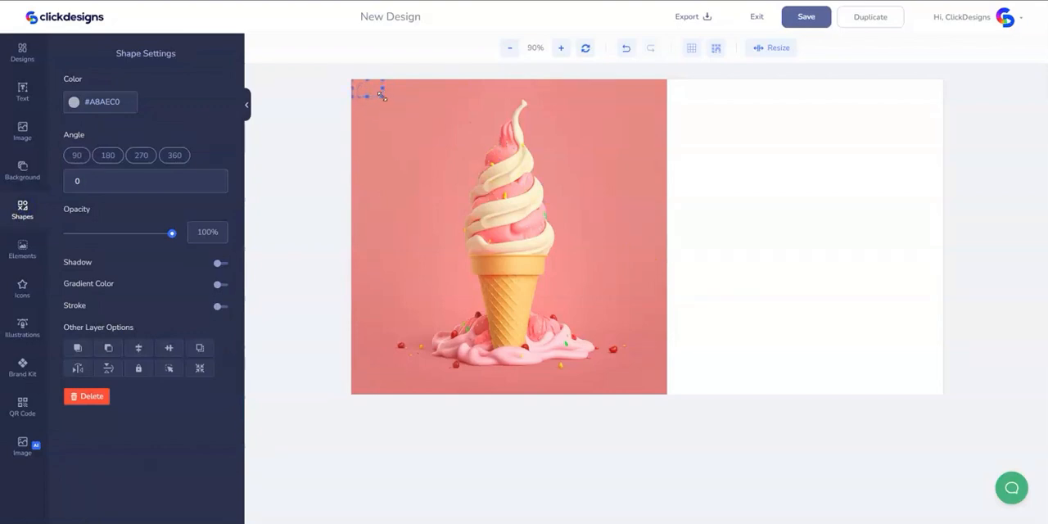
{"action": "left_click_drag", "start_coordinate": [381, 96], "coordinate": [917, 382]}
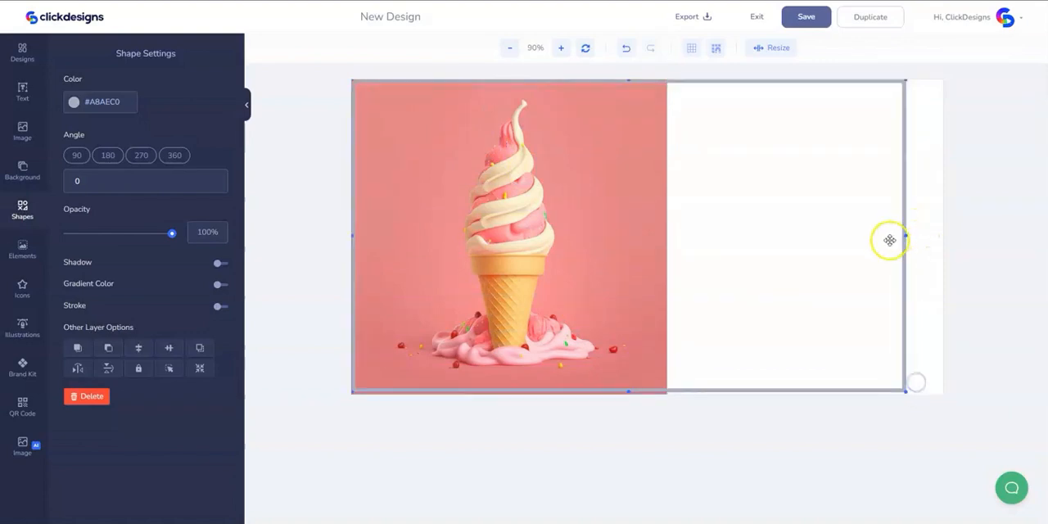
{"action": "left_click_drag", "start_coordinate": [904, 235], "coordinate": [945, 238]}
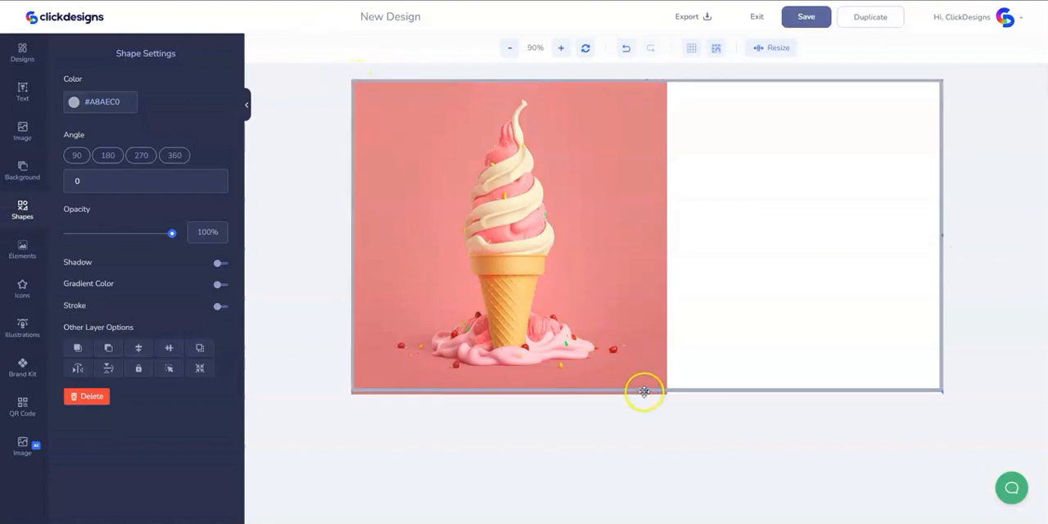
{"action": "left_click_drag", "start_coordinate": [648, 391], "coordinate": [653, 397]}
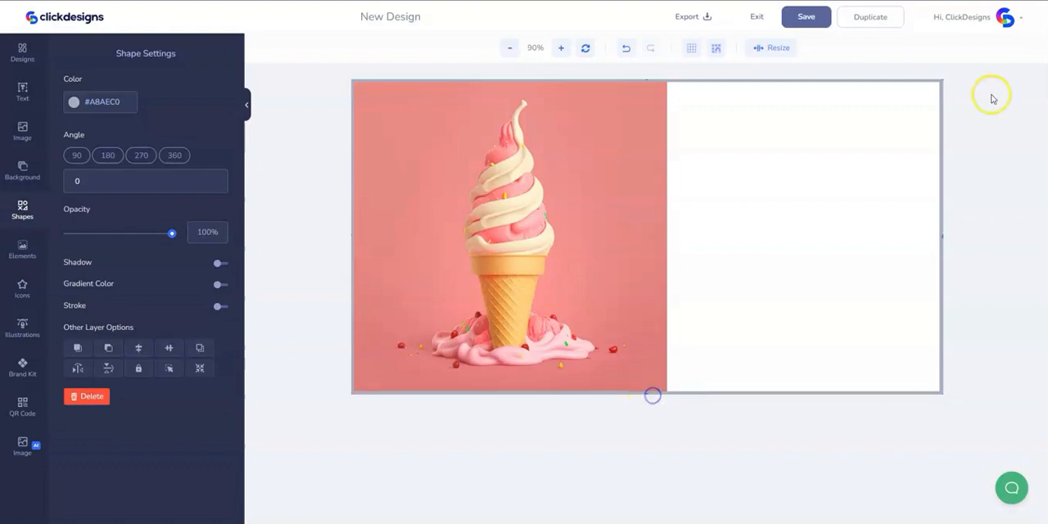
- Set the rectangular frame's color to black (#000000)
{"action": "left_click", "coordinate": [100, 102]}
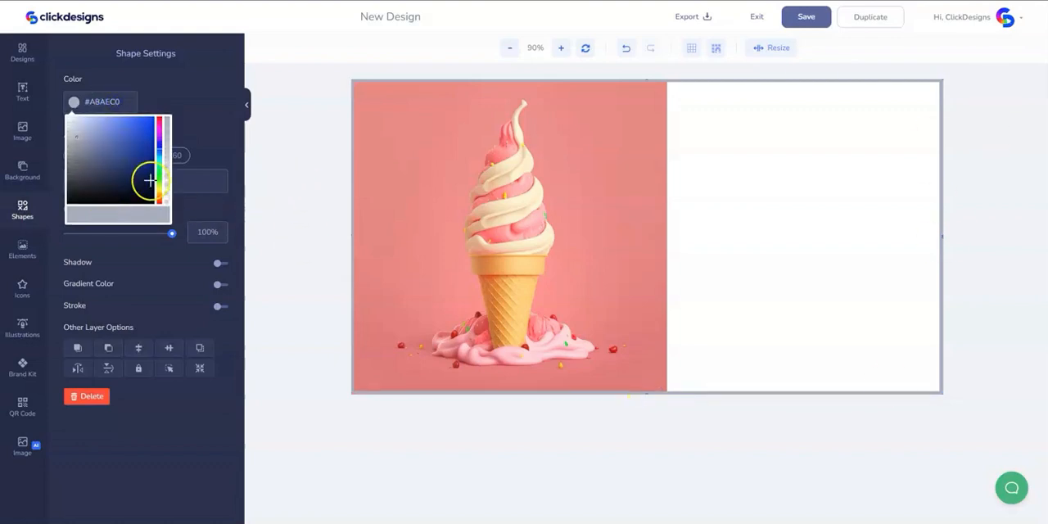
{"action": "left_click", "coordinate": [161, 133]}
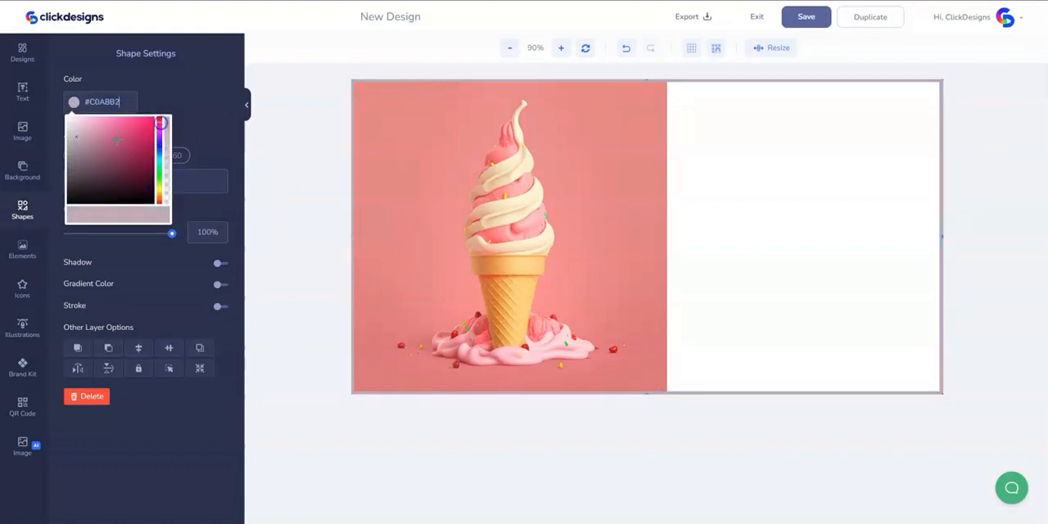
{"action": "mouse_move", "coordinate": [136, 132]}
{"action": "left_mouse_down"}
{"action": "mouse_move", "coordinate": [141, 162]}
{"action": "mouse_move", "coordinate": [139, 143]}
{"action": "mouse_move", "coordinate": [69, 202]}
{"action": "left_mouse_up"}
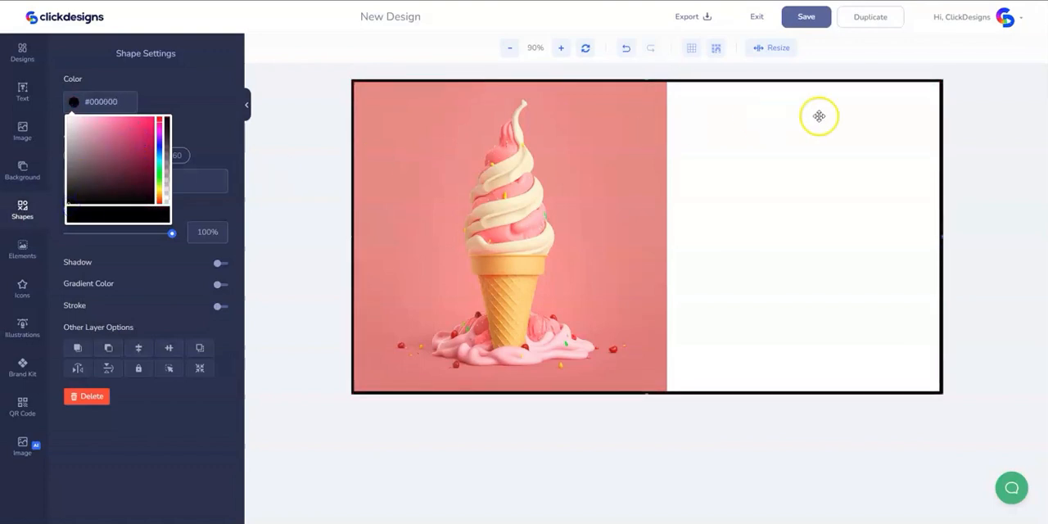
{"action": "left_click", "coordinate": [994, 258]}
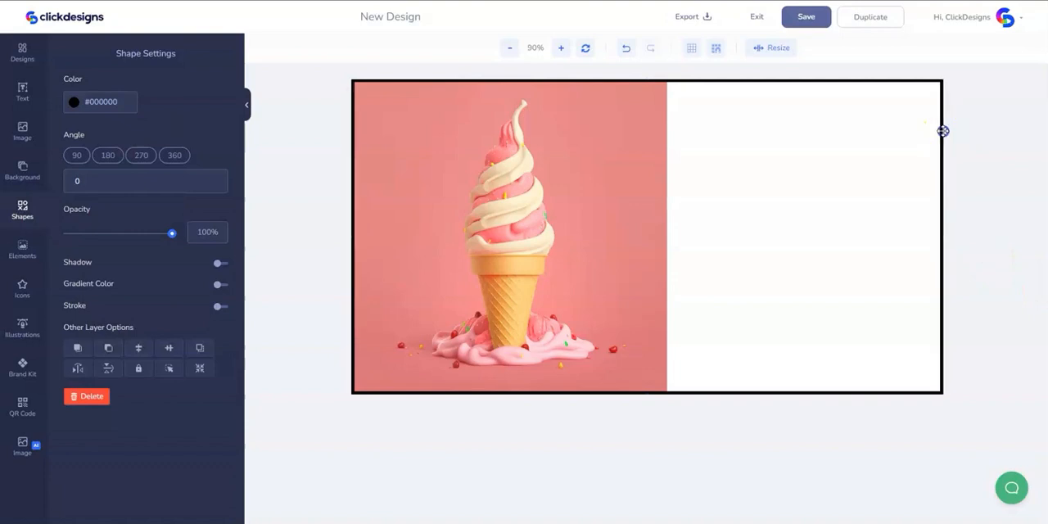
- Enable a stroke on the frame, color it black (#000000) and set the stroke width to 50
{"action": "left_click", "coordinate": [219, 308]}
{"action": "left_click", "coordinate": [89, 332]}
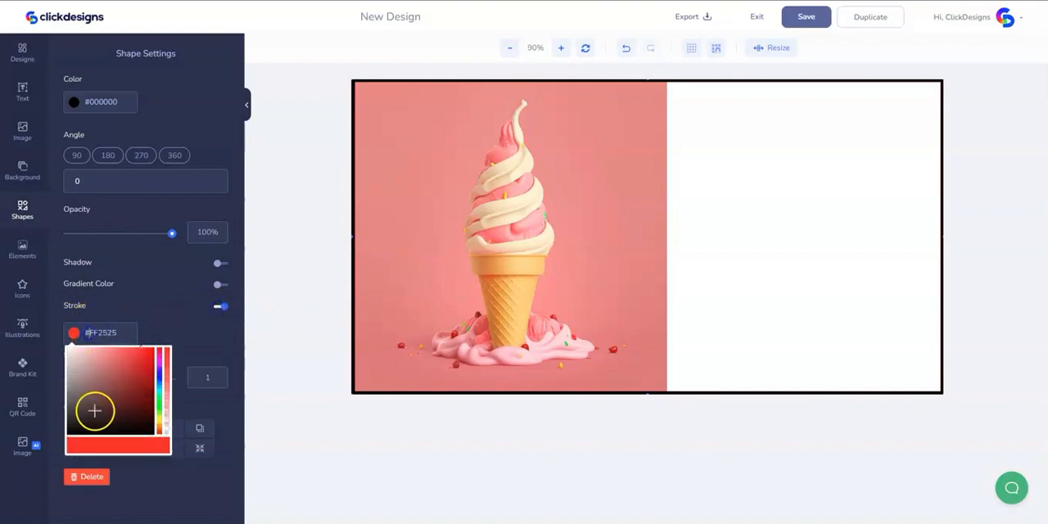
{"action": "left_click_drag", "start_coordinate": [93, 412], "coordinate": [67, 434]}
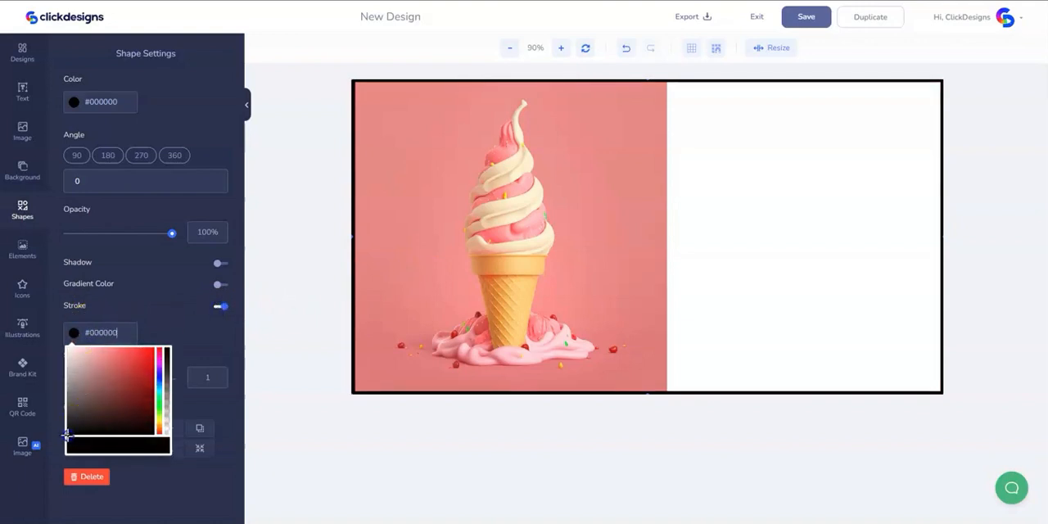
{"action": "left_click", "coordinate": [123, 333]}
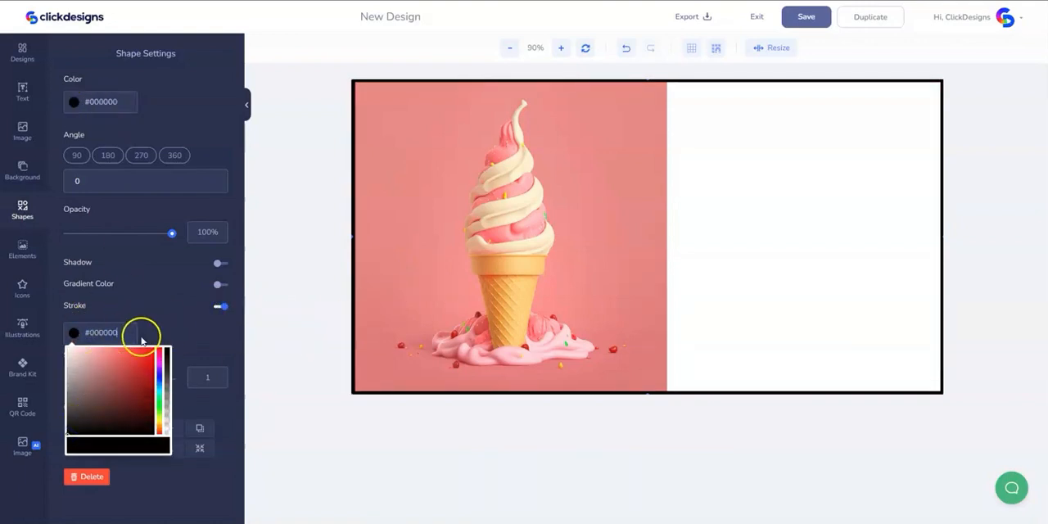
{"action": "left_click", "coordinate": [172, 335]}
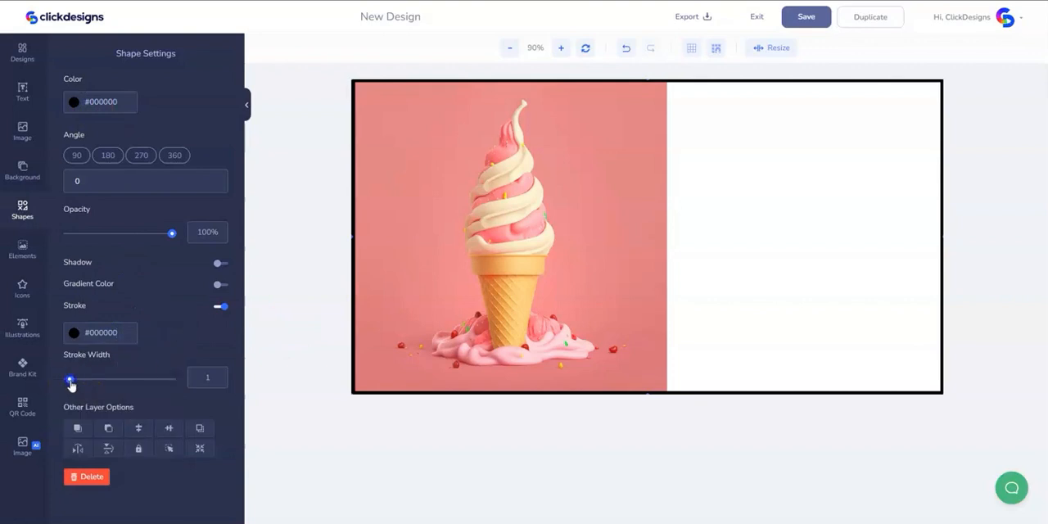
{"action": "left_click_drag", "start_coordinate": [70, 381], "coordinate": [197, 387]}
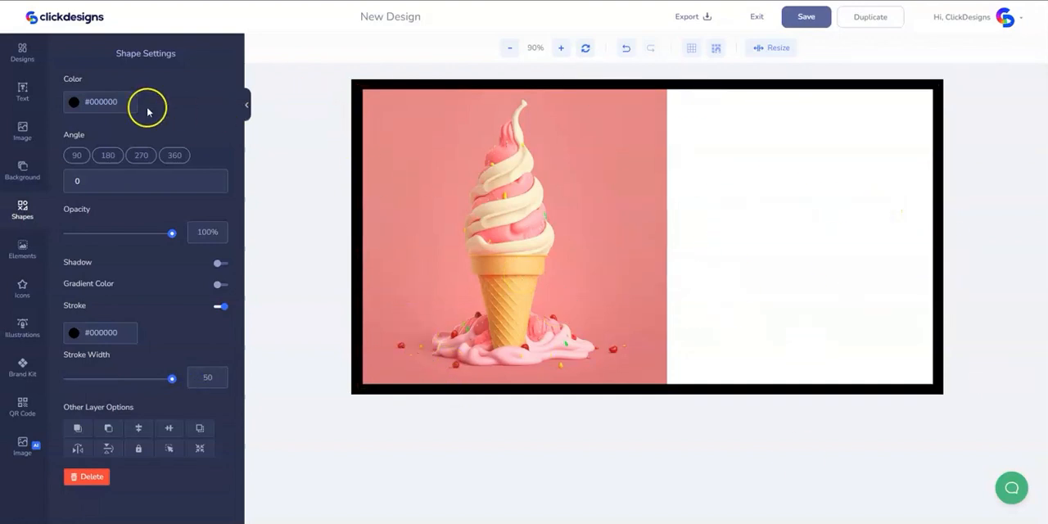
- Shift the black rectangular frame down and to the left across the canvas, and delete it
{"action": "mouse_move", "coordinate": [360, 90]}
{"action": "left_mouse_down"}
{"action": "mouse_move", "coordinate": [376, 120]}
{"action": "mouse_move", "coordinate": [361, 98]}
{"action": "left_mouse_up"}
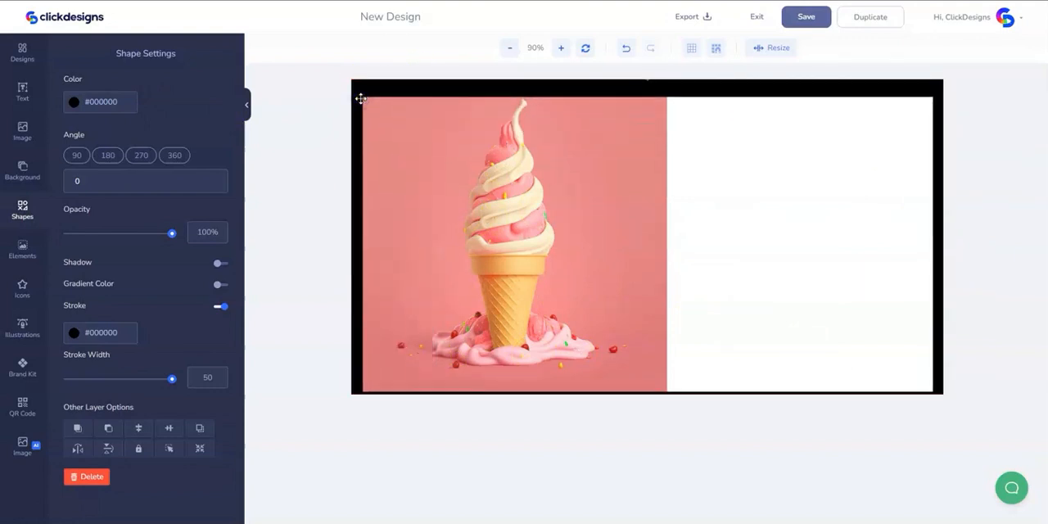
{"action": "left_click_drag", "start_coordinate": [933, 220], "coordinate": [887, 295]}
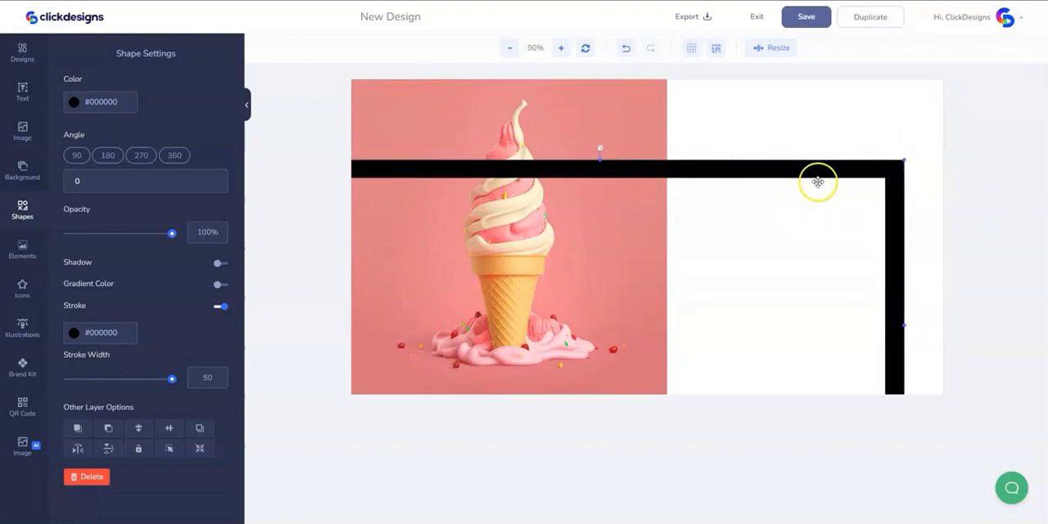
{"action": "key", "text": "Delete"}
- Resize the canvas to a width of 1024 so that it is square around the ice cream image
{"action": "left_click", "coordinate": [785, 52]}
{"action": "left_click_drag", "start_coordinate": [736, 87], "coordinate": [708, 86]}
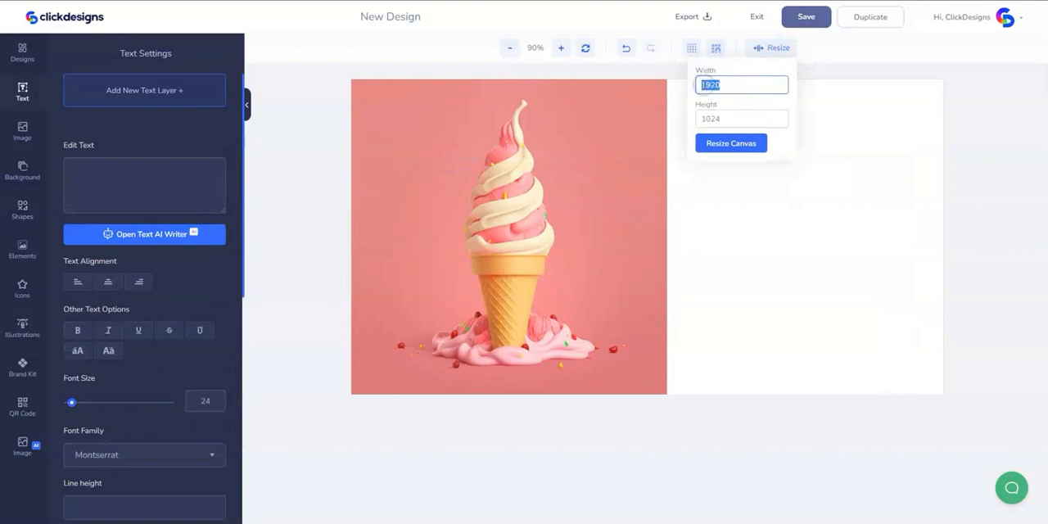
{"action": "type", "text": "1"}
{"action": "left_click", "coordinate": [721, 140]}
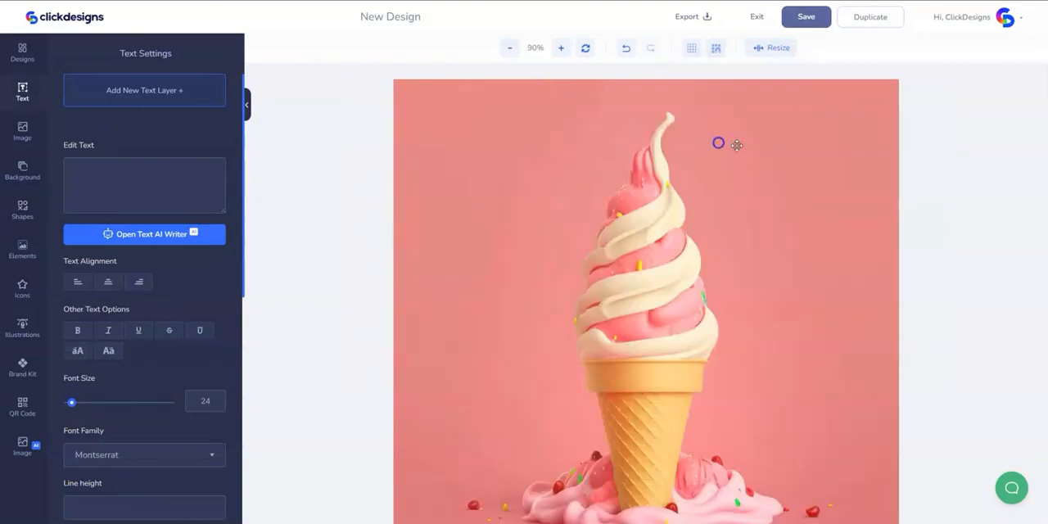
{"action": "left_click", "coordinate": [505, 48]}
{"action": "left_click", "coordinate": [505, 48]}
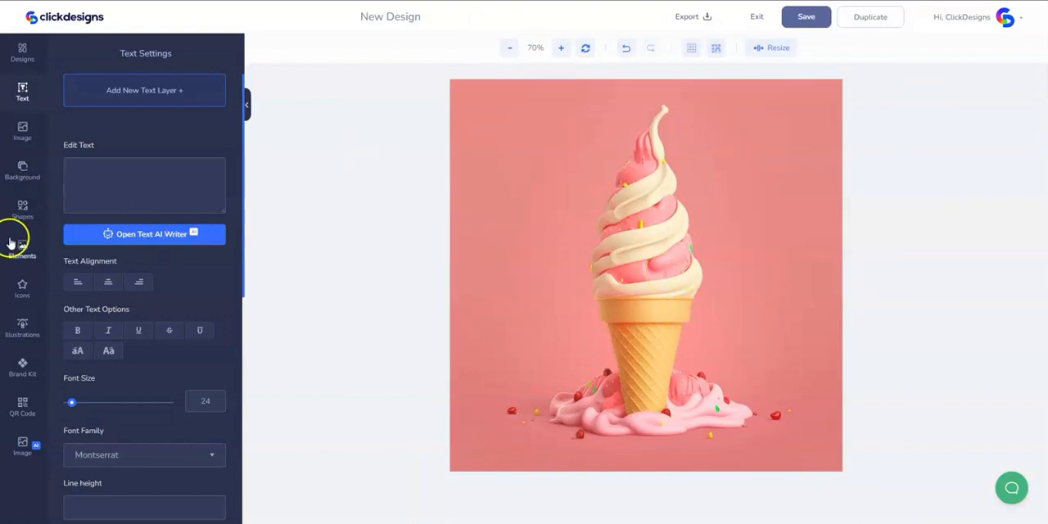
- Add the square outline shape to the design and stretch it to frame the whole square canvas
{"action": "left_click", "coordinate": [16, 213]}
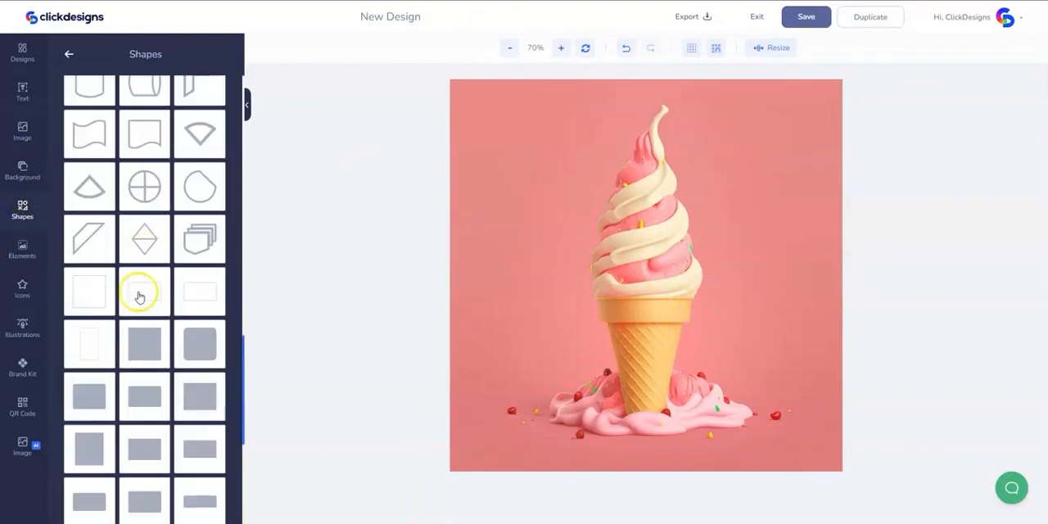
{"action": "left_click_drag", "start_coordinate": [90, 297], "coordinate": [604, 224]}
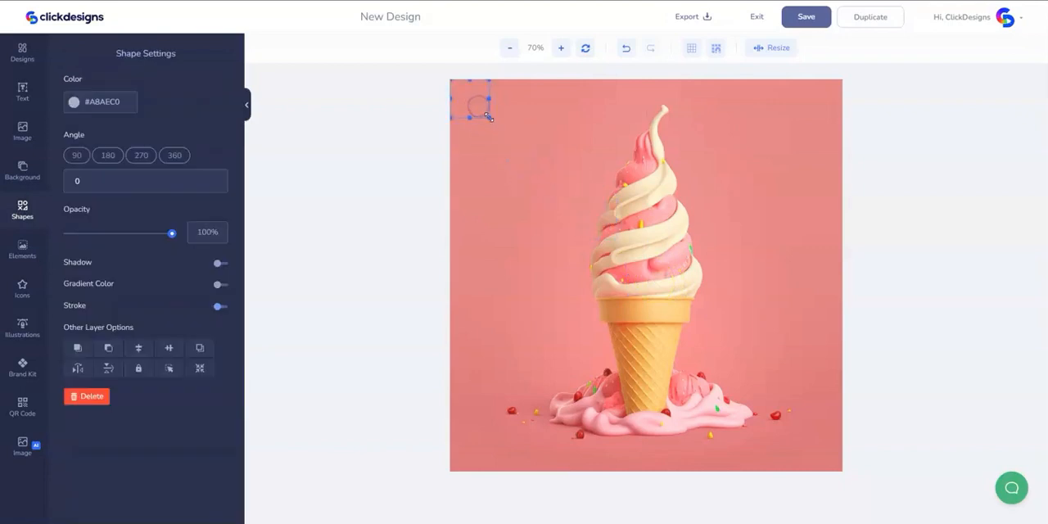
{"action": "left_click_drag", "start_coordinate": [488, 117], "coordinate": [852, 464]}
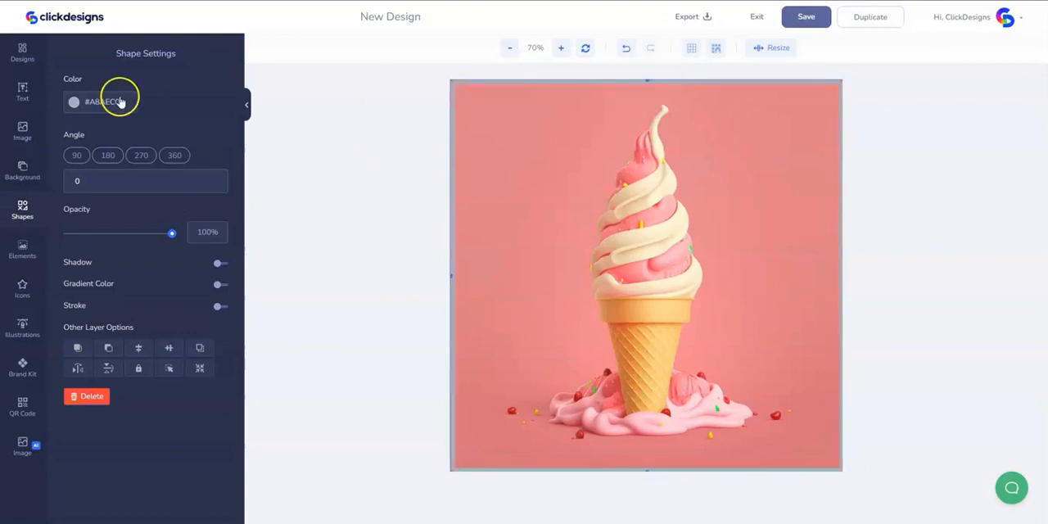
- Color the square frame black (#000000) and delete it from the canvas
{"action": "left_click", "coordinate": [89, 112]}
{"action": "left_click", "coordinate": [71, 229]}
{"action": "left_click", "coordinate": [352, 163]}
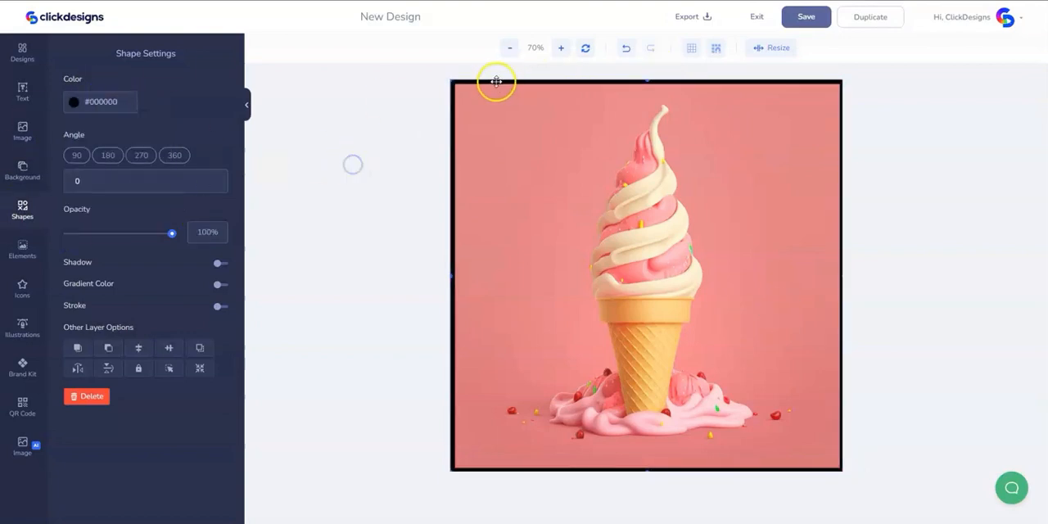
{"action": "key", "text": "Delete"}
- Increase the canvas height to turn the square canvas into a tall portrait format
{"action": "left_click", "coordinate": [787, 52]}
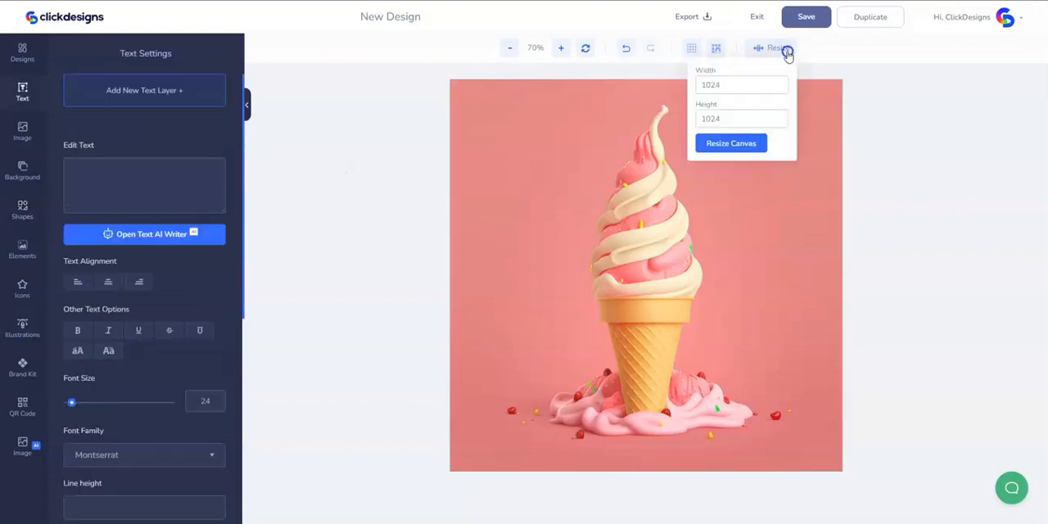
{"action": "left_click_drag", "start_coordinate": [721, 86], "coordinate": [702, 85]}
{"action": "left_click_drag", "start_coordinate": [721, 118], "coordinate": [701, 120]}
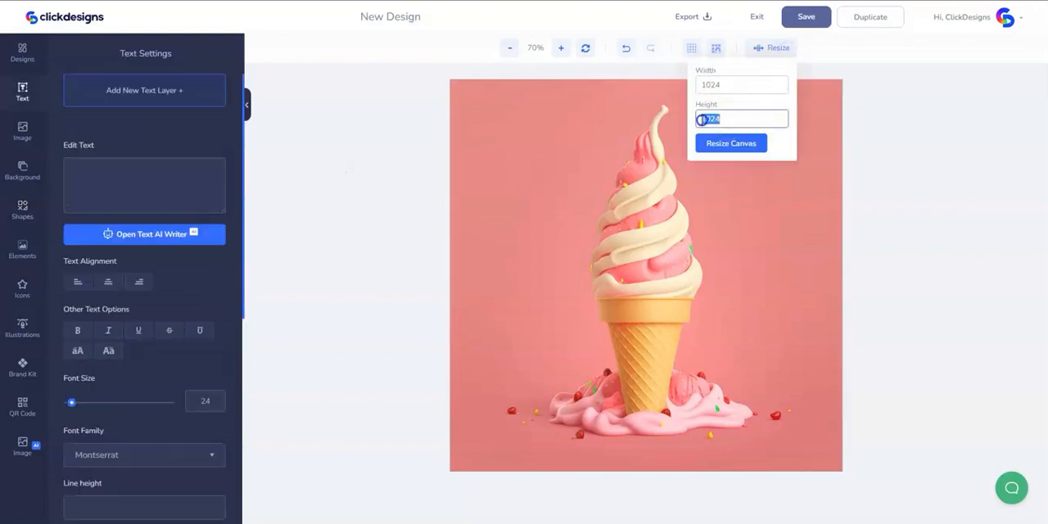
{"action": "type", "text": "1"}
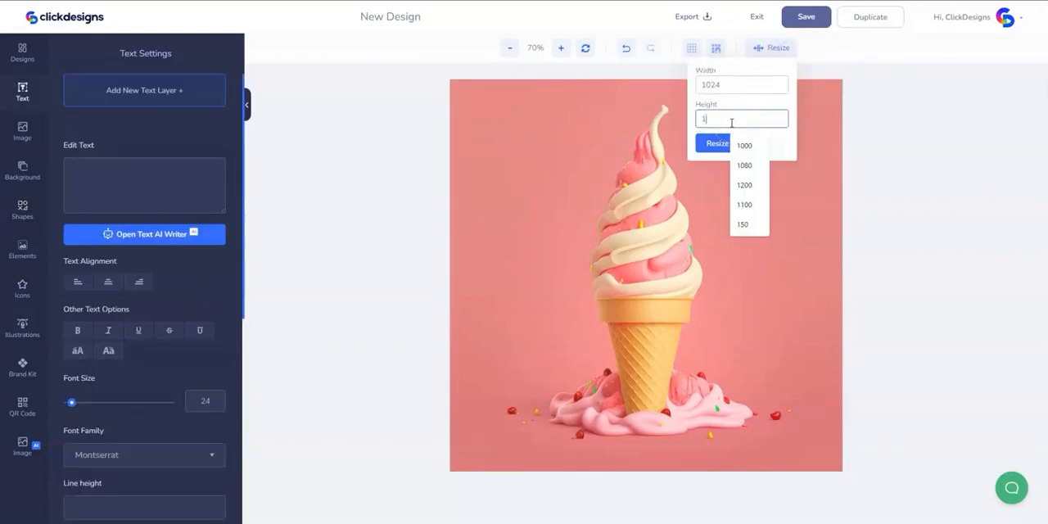
{"action": "type", "text": "350"}
{"action": "left_click", "coordinate": [721, 141]}
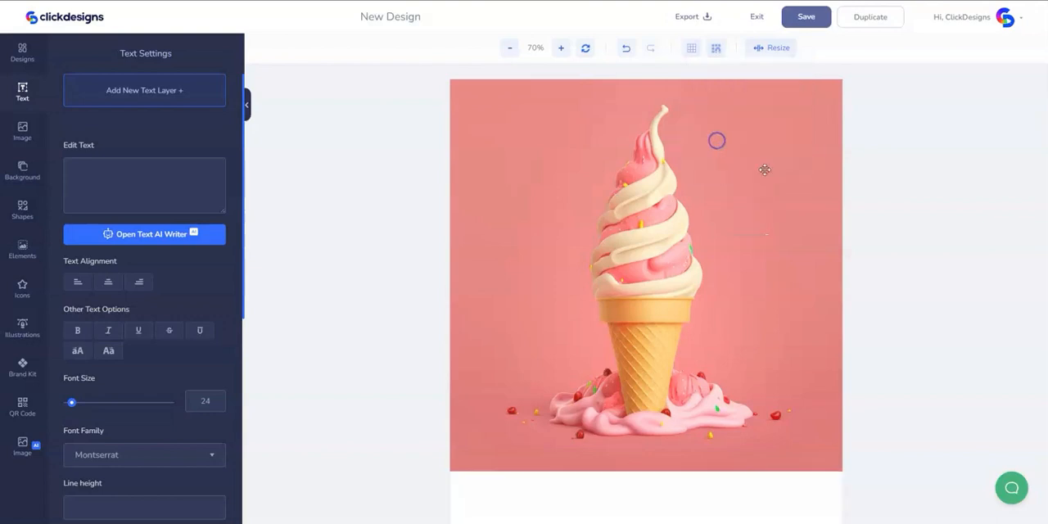
- Delete the ice cream image and fill the empty canvas with the solid red background color #EF5350
{"action": "left_click", "coordinate": [511, 48]}
{"action": "left_click", "coordinate": [511, 49]}
{"action": "left_click", "coordinate": [511, 49]}
{"action": "left_click", "coordinate": [511, 48]}
{"action": "left_click", "coordinate": [678, 257]}
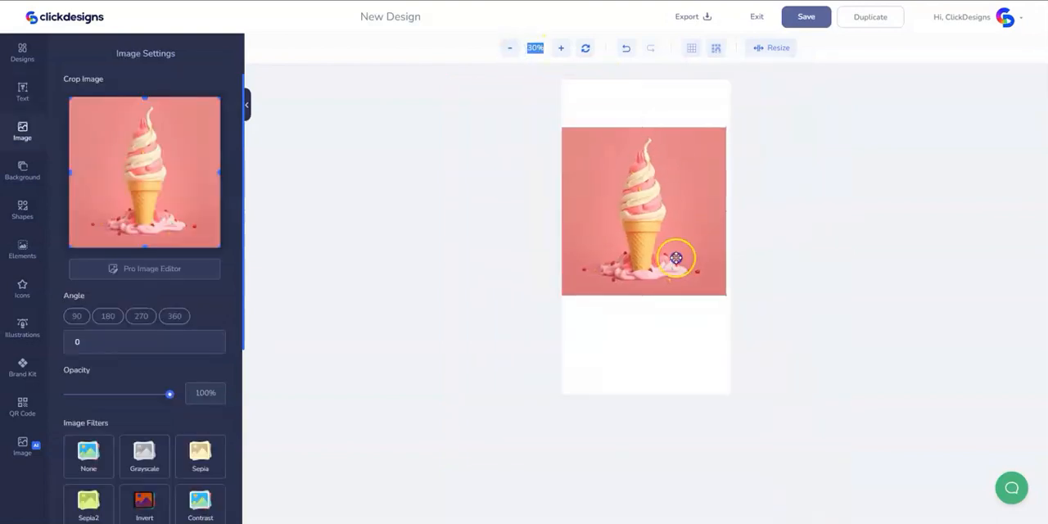
{"action": "key", "text": "Delete"}
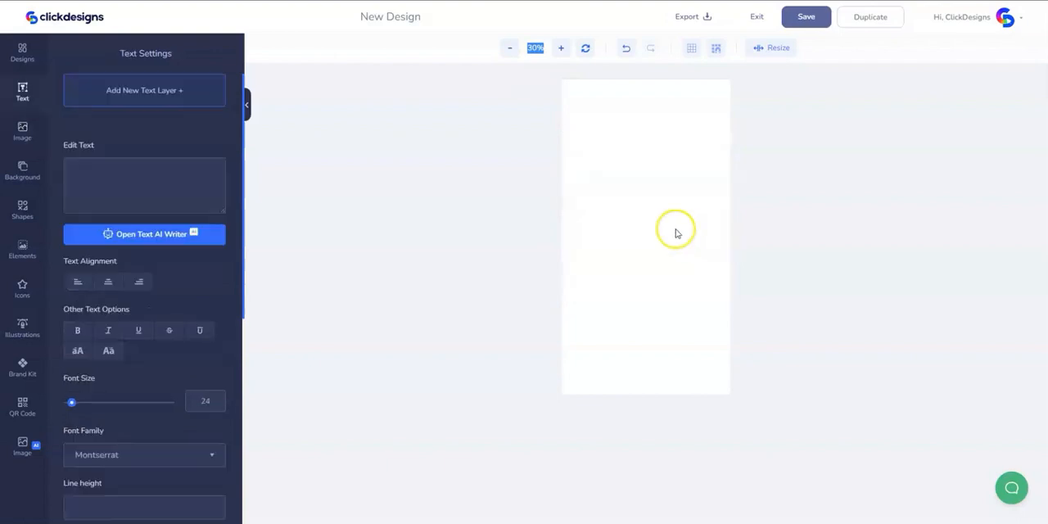
{"action": "left_click", "coordinate": [22, 170]}
{"action": "left_click", "coordinate": [136, 174]}
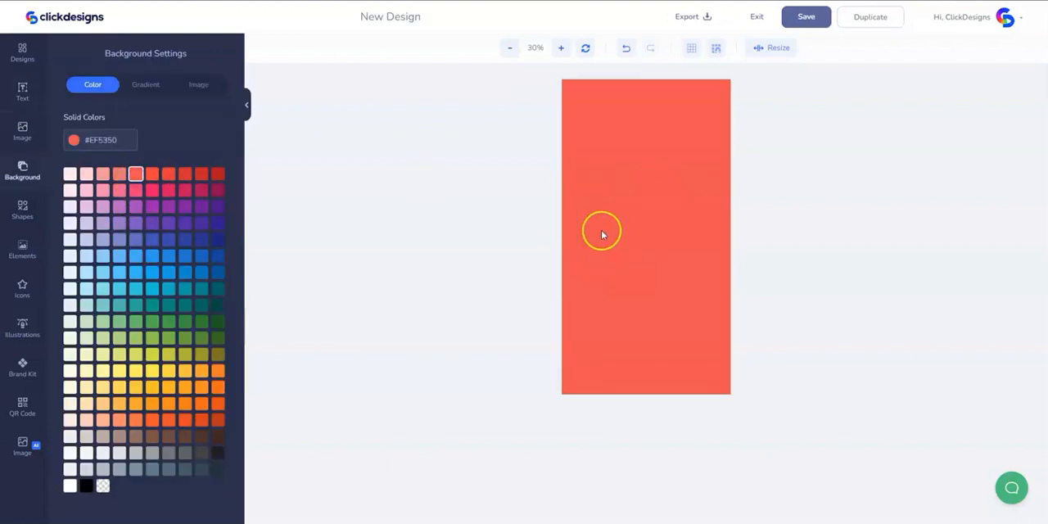
- Add the tall portrait outline shape to the canvas and stretch it to frame the whole red background
{"action": "left_click", "coordinate": [37, 210]}
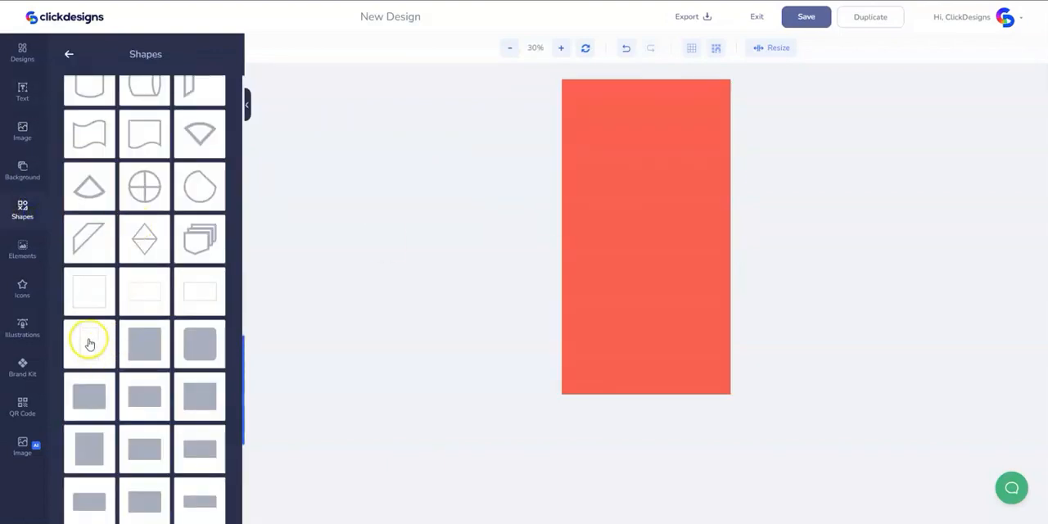
{"action": "left_click_drag", "start_coordinate": [87, 342], "coordinate": [613, 194]}
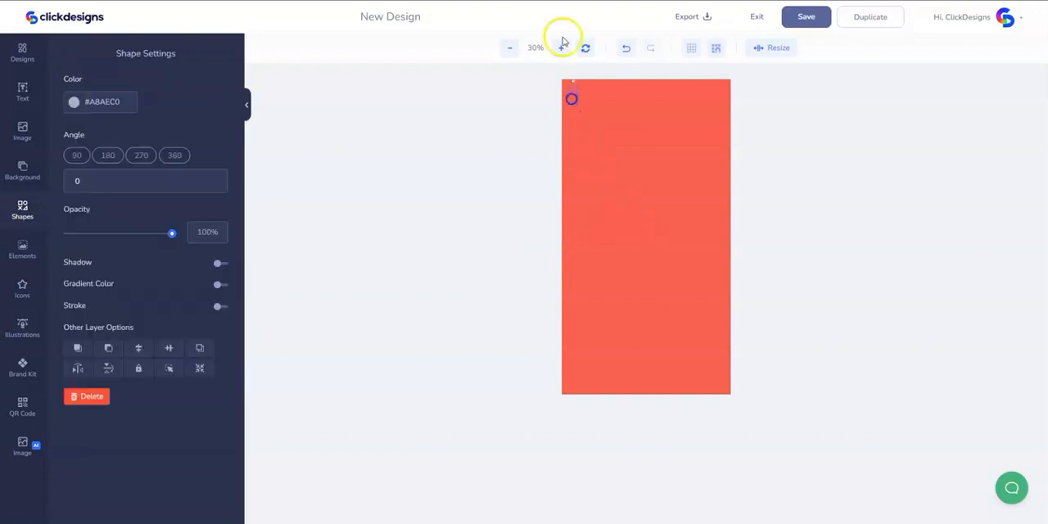
{"action": "left_click", "coordinate": [560, 48]}
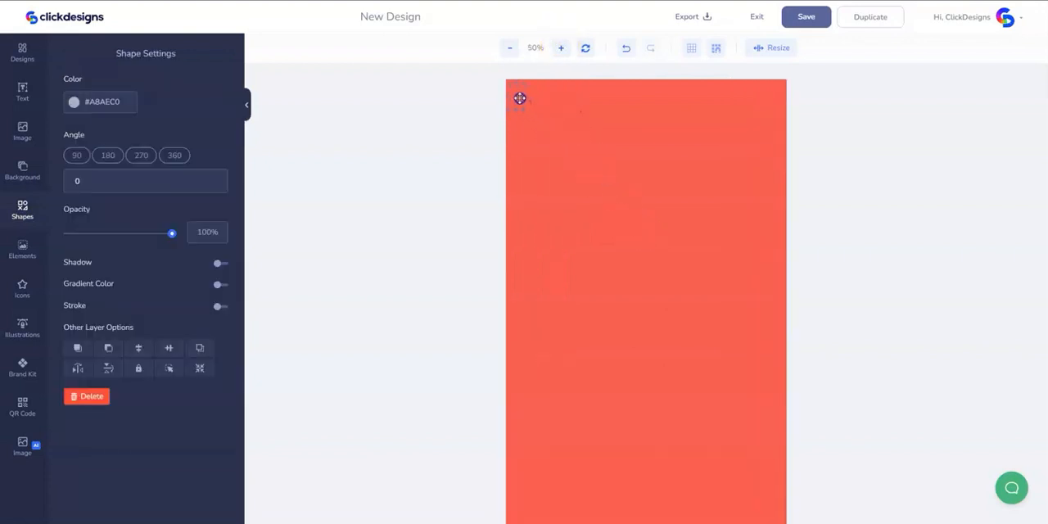
{"action": "left_click_drag", "start_coordinate": [518, 105], "coordinate": [777, 491]}
{"action": "scroll", "coordinate": [868, 343], "scroll_direction": "down", "scroll_amount": 3}
{"action": "scroll", "coordinate": [868, 342], "scroll_direction": "down", "scroll_amount": 1}
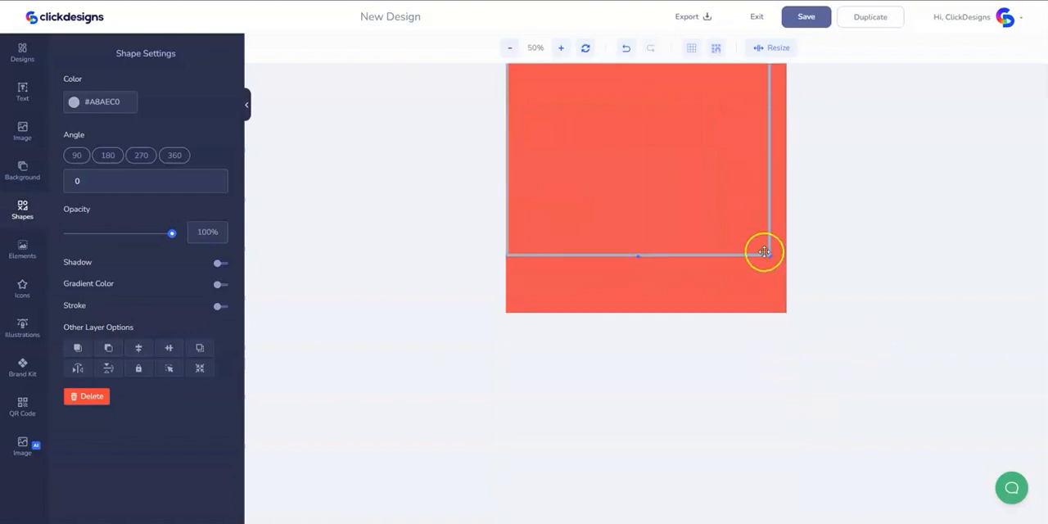
{"action": "left_click_drag", "start_coordinate": [770, 257], "coordinate": [777, 289]}
{"action": "left_click_drag", "start_coordinate": [646, 279], "coordinate": [653, 521]}
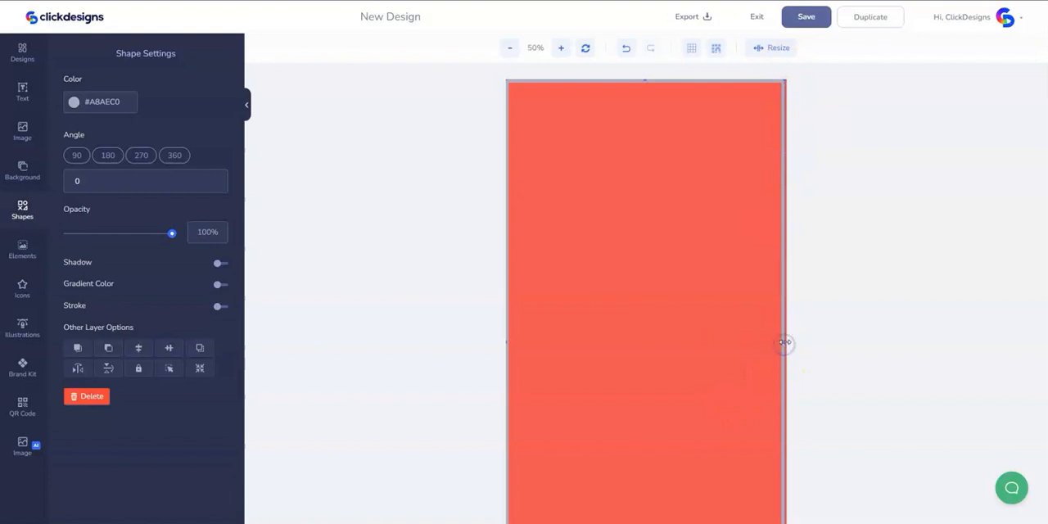
{"action": "left_click_drag", "start_coordinate": [785, 342], "coordinate": [788, 344]}
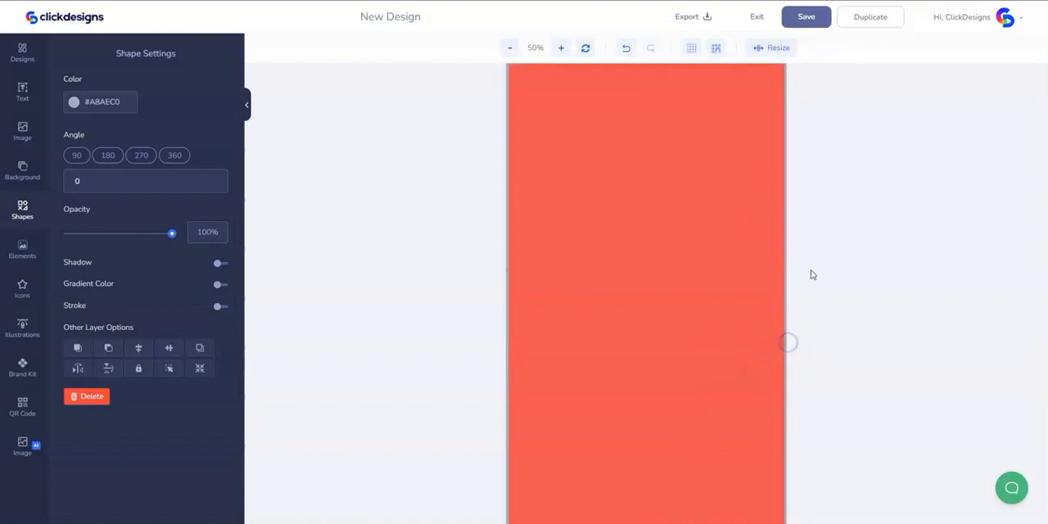
- Color the portrait frame black (#000000) and delete it from the canvas
{"action": "left_click", "coordinate": [101, 104]}
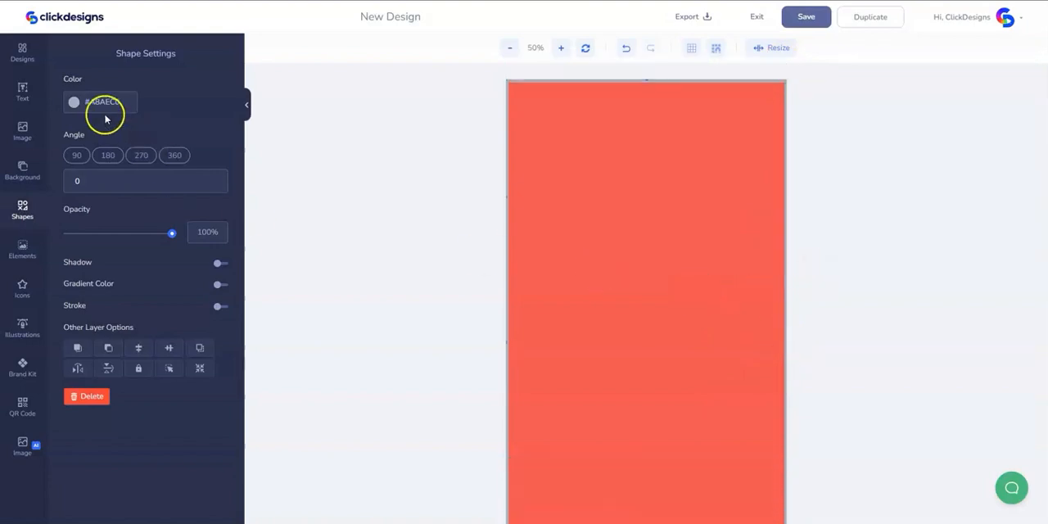
{"action": "left_click", "coordinate": [426, 169]}
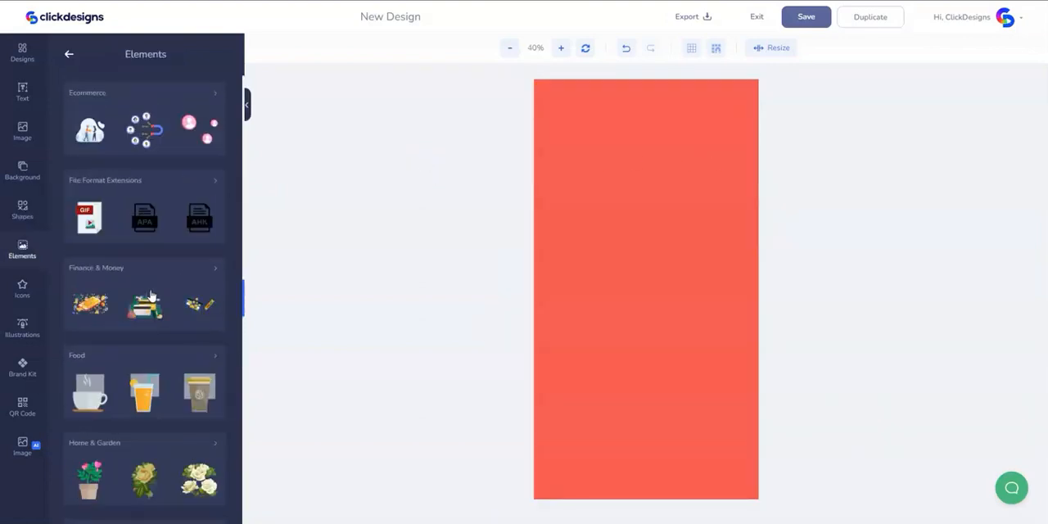
{"action": "scroll", "coordinate": [151, 297], "scroll_direction": "up", "scroll_amount": 6}
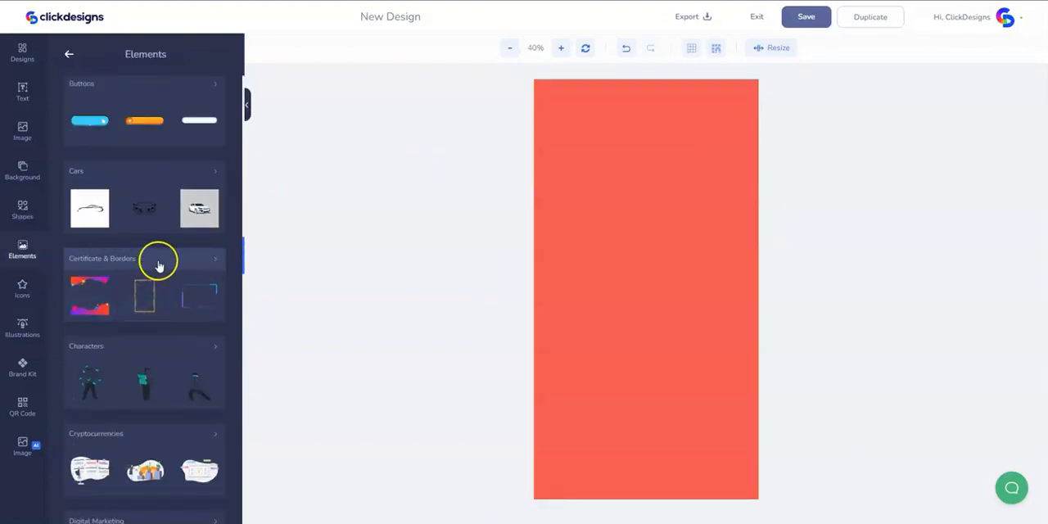
- Add the Golden Border Frame from the Certificate & Borders elements, align it with the canvas's upper edge and enlarge it to the canvas width
{"action": "left_click", "coordinate": [158, 262]}
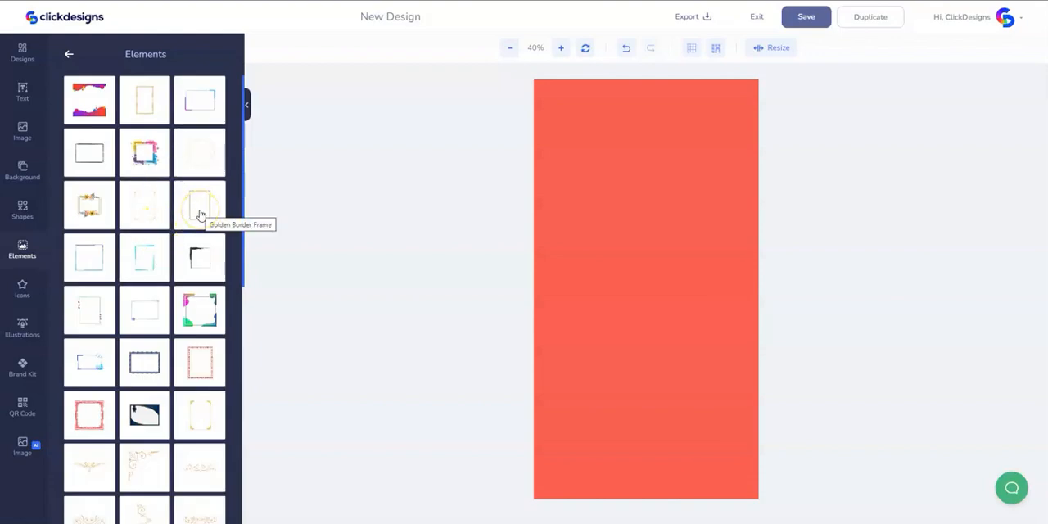
{"action": "left_click_drag", "start_coordinate": [200, 214], "coordinate": [664, 246]}
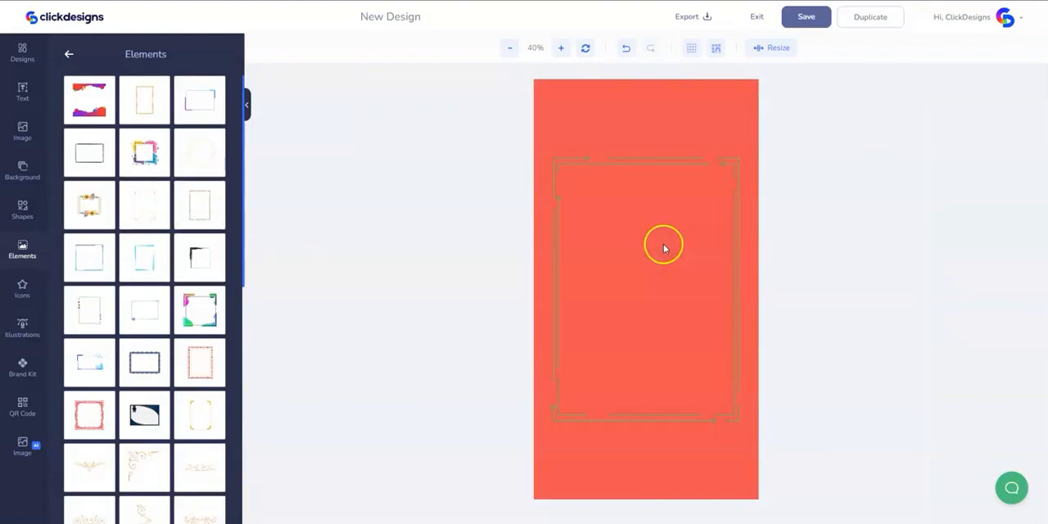
{"action": "left_click_drag", "start_coordinate": [606, 162], "coordinate": [602, 92]}
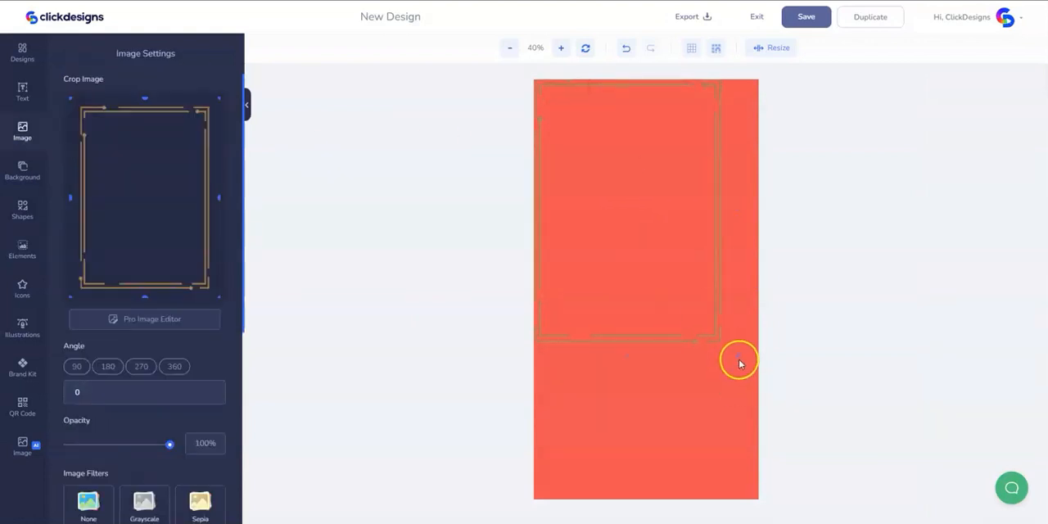
{"action": "left_click_drag", "start_coordinate": [738, 357], "coordinate": [777, 393]}
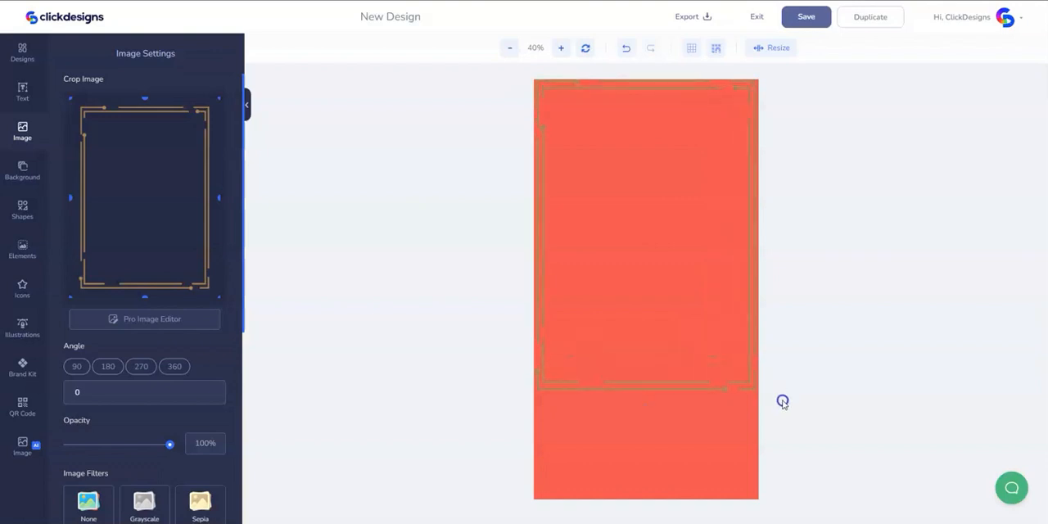
- Change the canvas background to light pink (#FFCDD2) and select the golden border frame
{"action": "left_click", "coordinate": [703, 461]}
{"action": "left_click", "coordinate": [86, 174]}
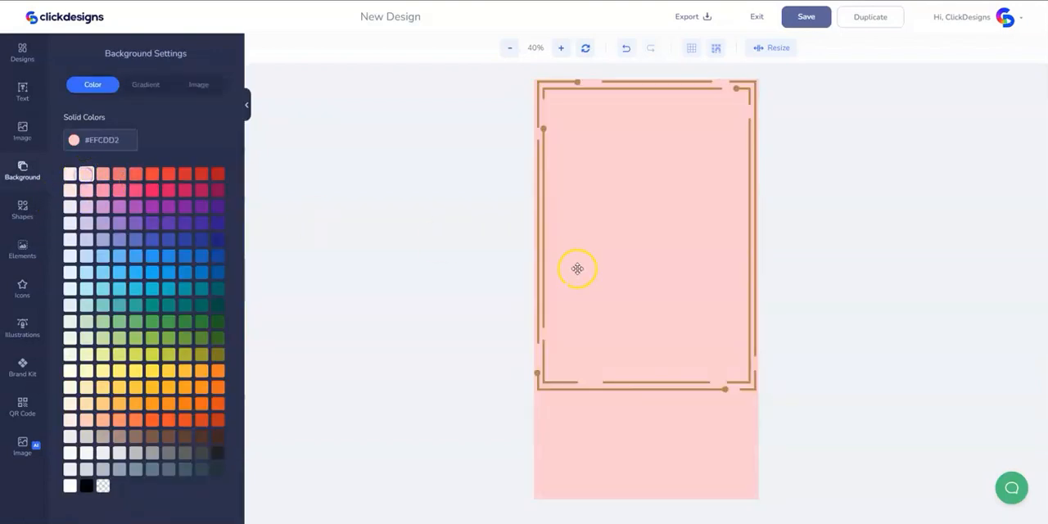
{"action": "left_click", "coordinate": [592, 378]}
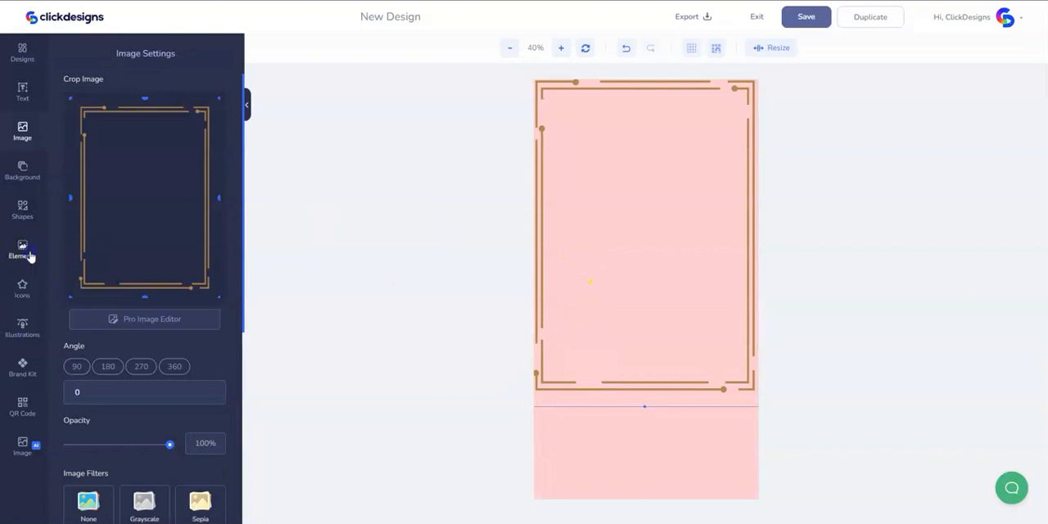
- Load more of the Certificate & Borders elements and look through the available border designs
{"action": "left_click", "coordinate": [27, 250]}
{"action": "scroll", "coordinate": [171, 223], "scroll_direction": "down", "scroll_amount": 10}
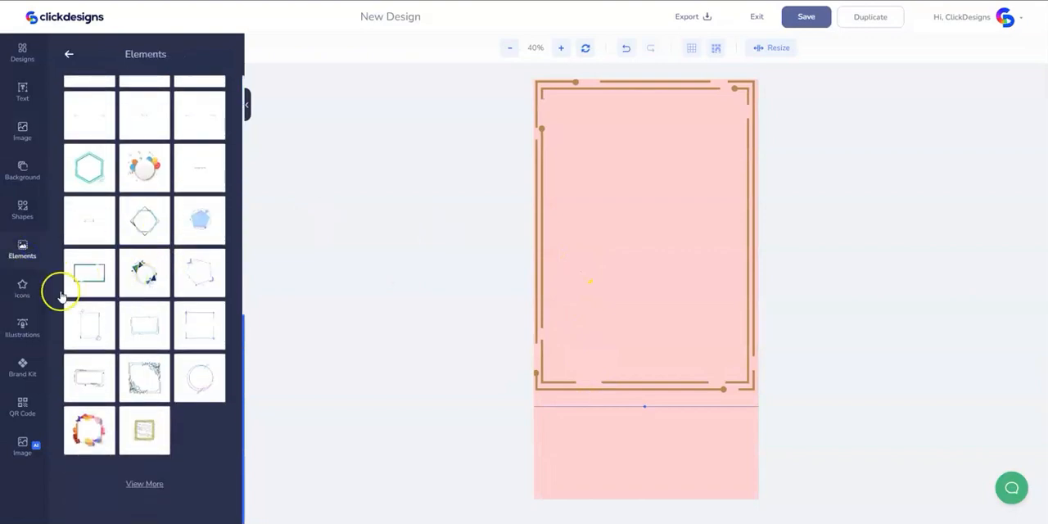
{"action": "left_click", "coordinate": [135, 483]}
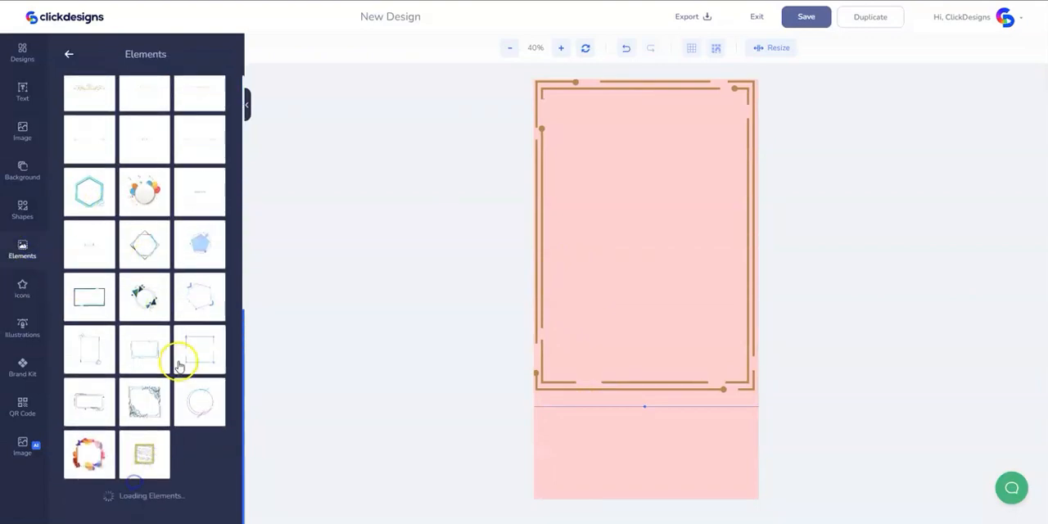
{"action": "scroll", "coordinate": [179, 366], "scroll_direction": "down", "scroll_amount": 8}
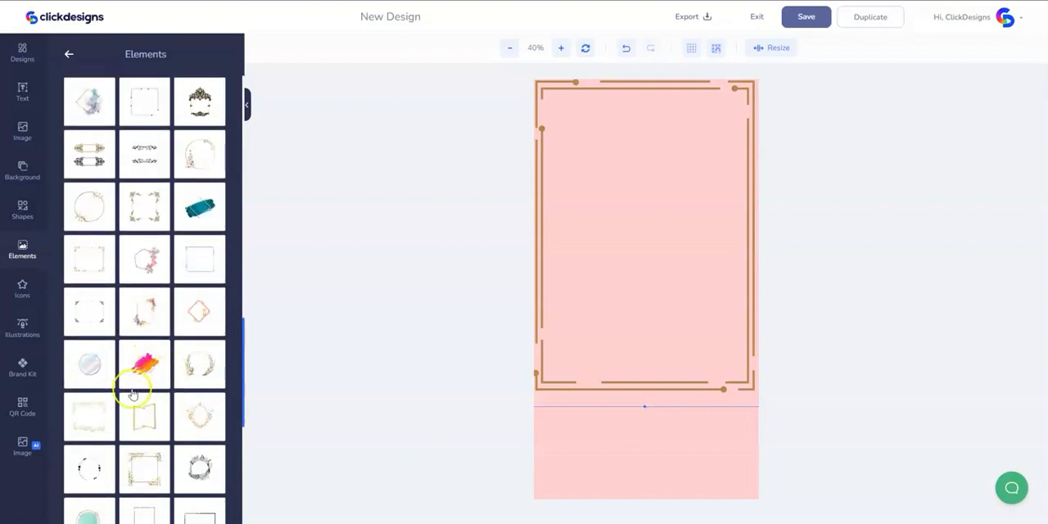